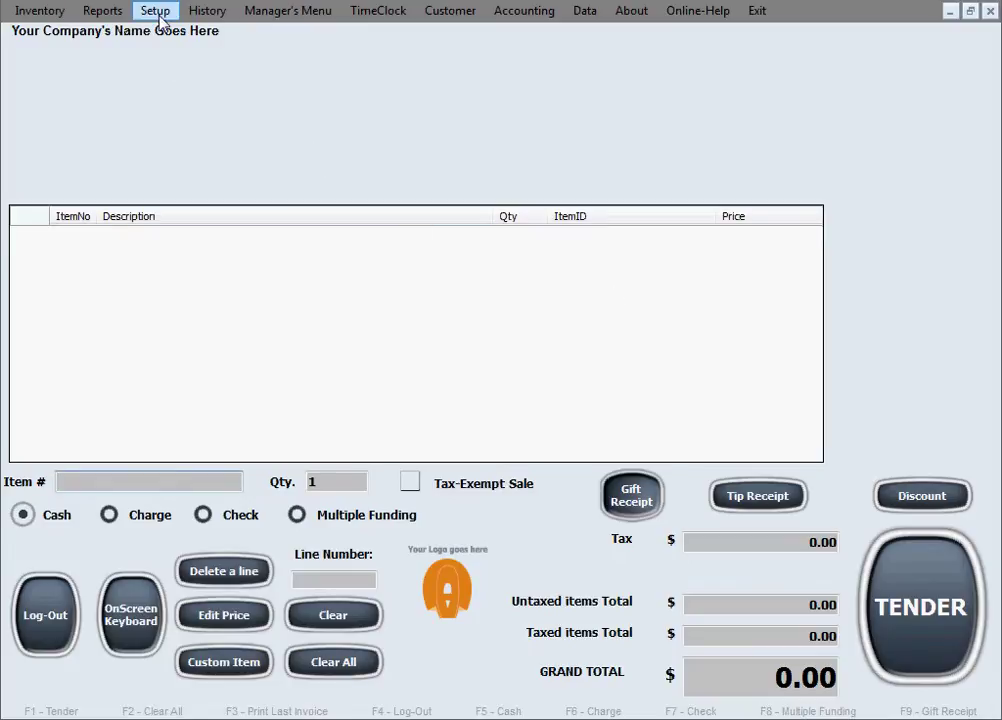
In the hardware setup, choose Receipt Printer as the printer type and set the barcode format to 12 digits.
{"action": "left_click", "coordinate": [156, 12]}
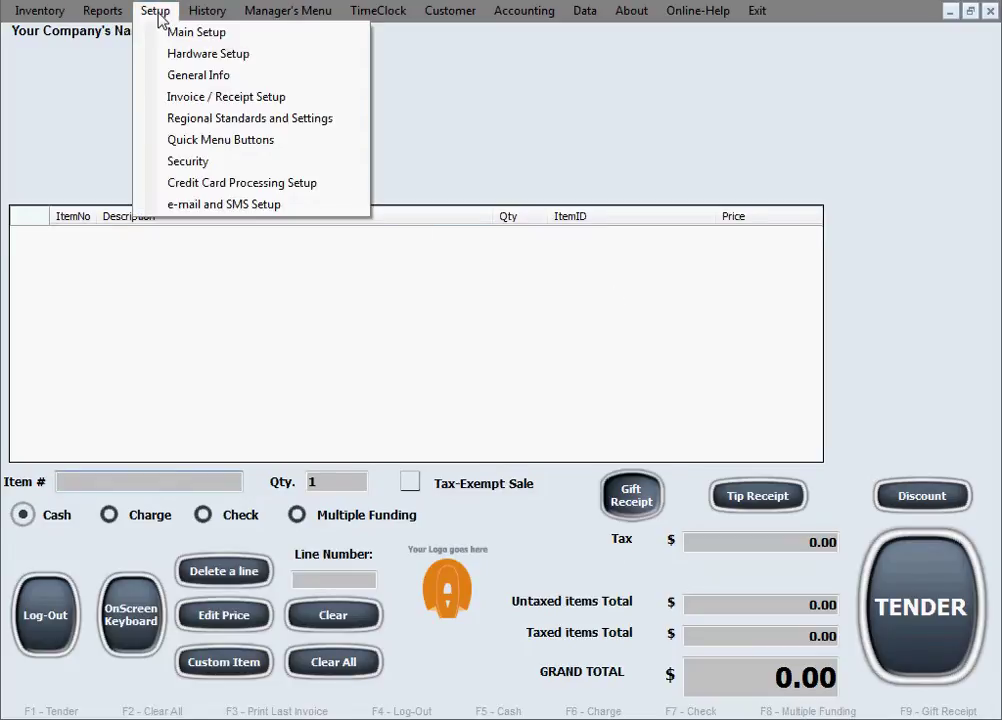
{"action": "left_click", "coordinate": [266, 60]}
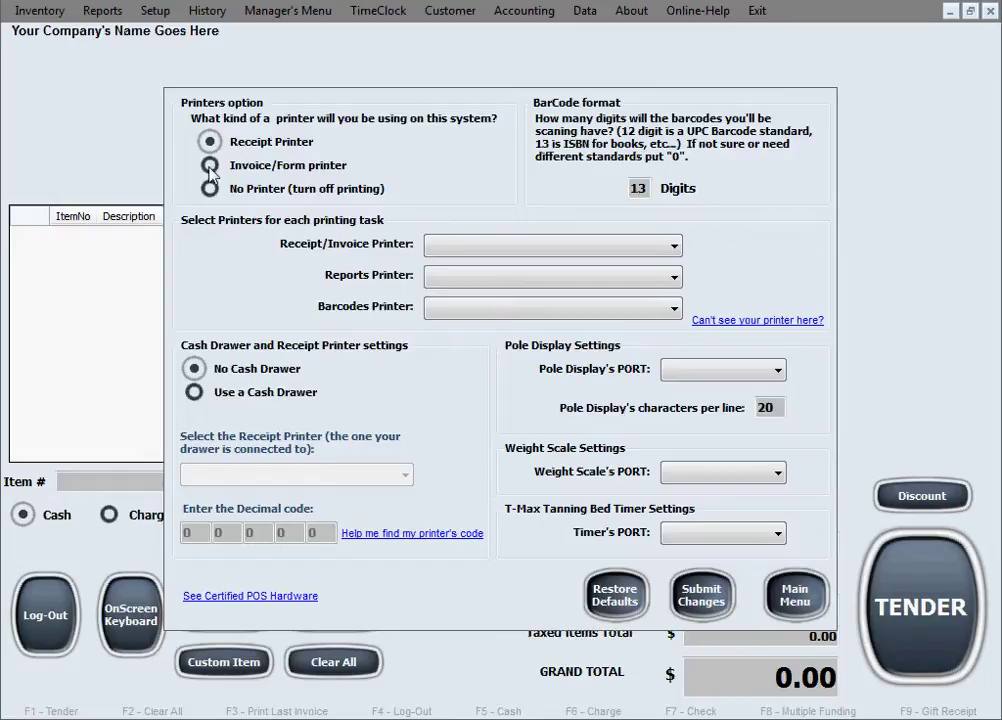
{"action": "left_click", "coordinate": [263, 165]}
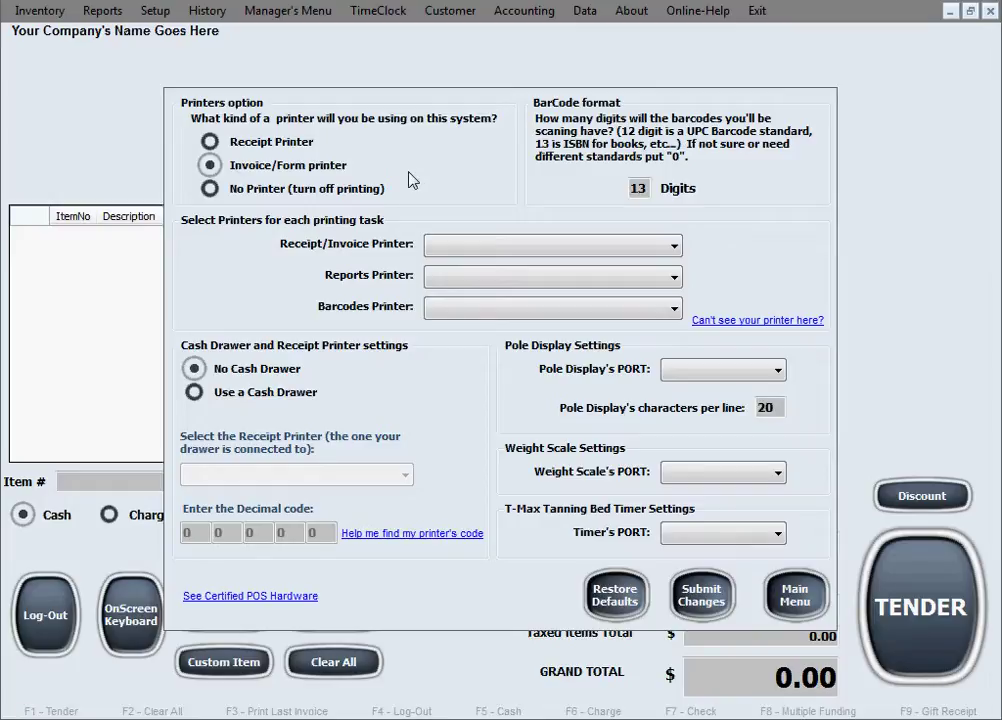
{"action": "left_click", "coordinate": [214, 191]}
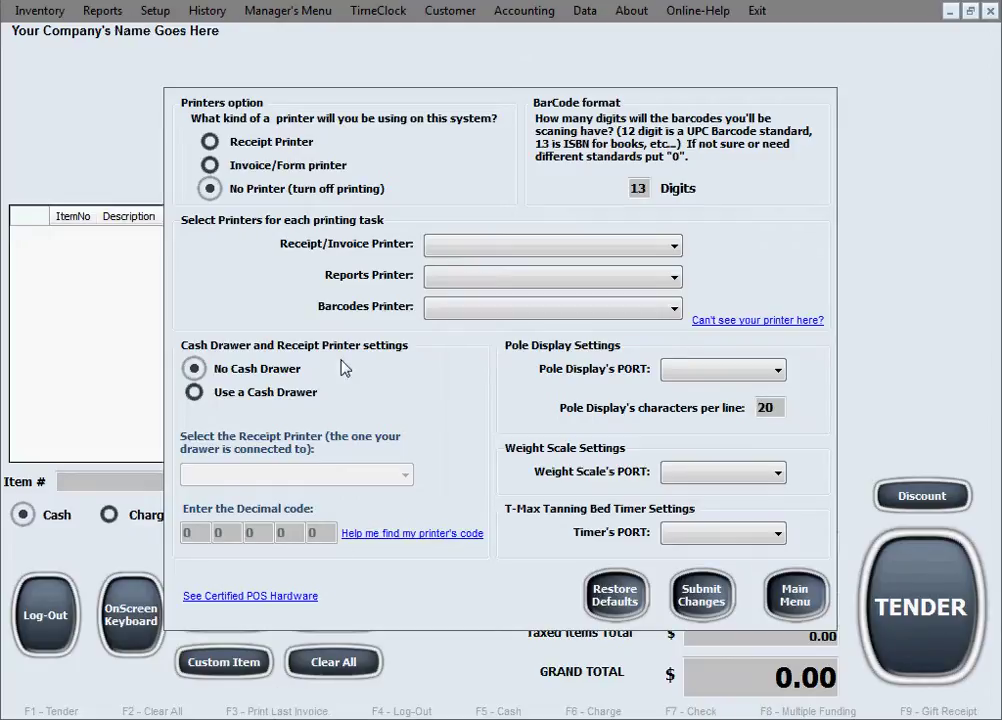
{"action": "left_click", "coordinate": [211, 145]}
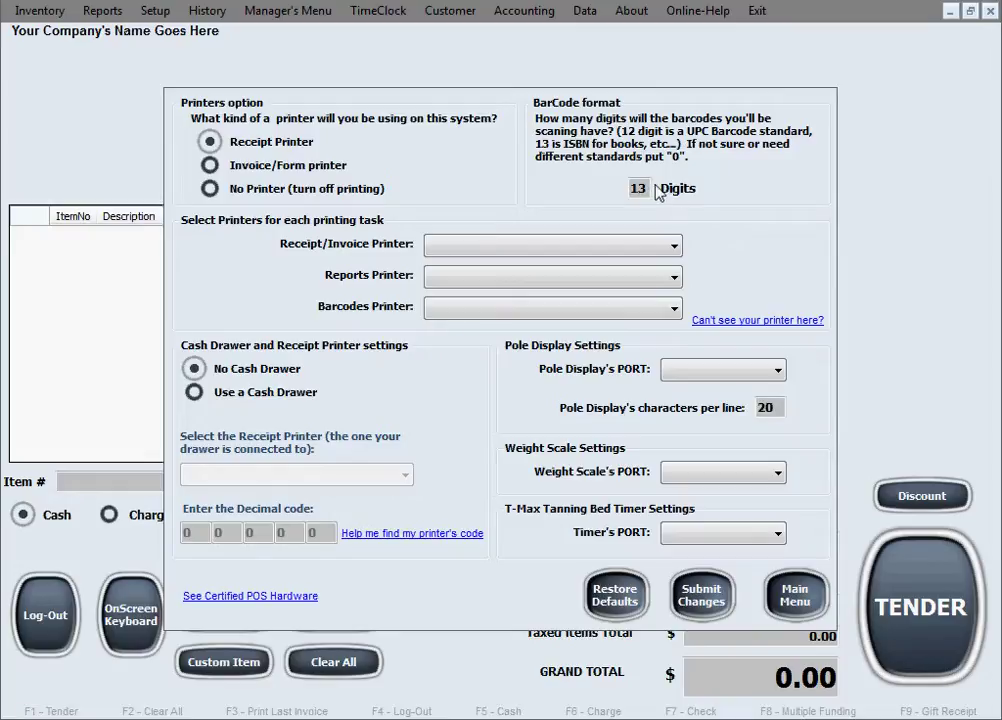
{"action": "left_click_drag", "start_coordinate": [650, 188], "coordinate": [617, 192]}
{"action": "type", "text": "12"}
Assign CITIZEN CT-S801 as the receipt/invoice printer and the DANCE-PC HP LaserJet Professional as both the reports and barcodes printer.
{"action": "left_click", "coordinate": [660, 248]}
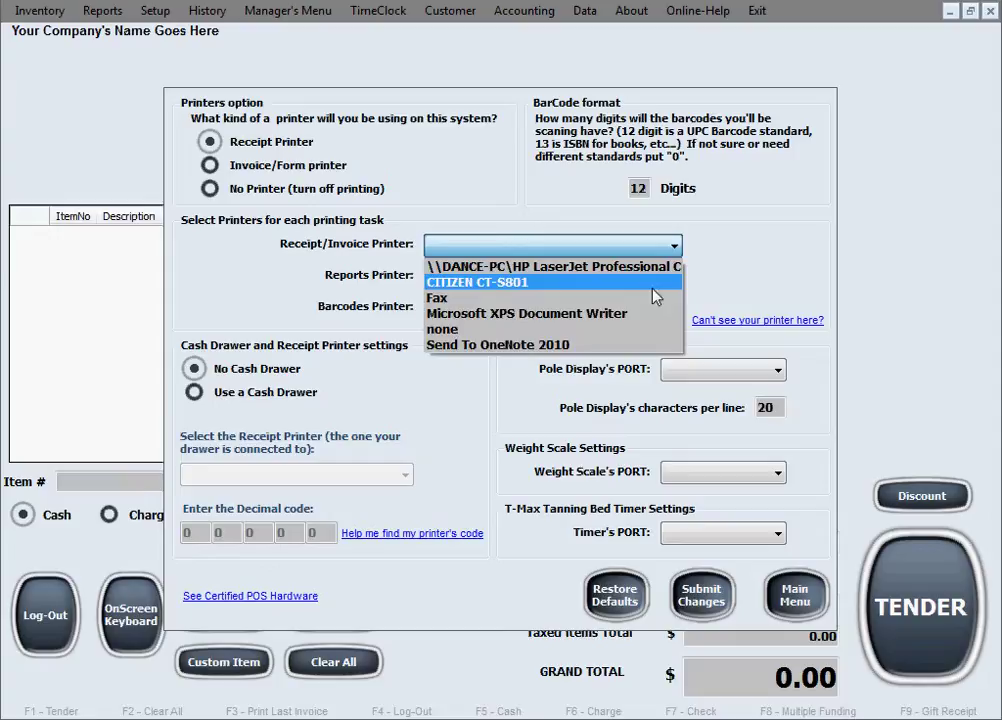
{"action": "left_click", "coordinate": [653, 286]}
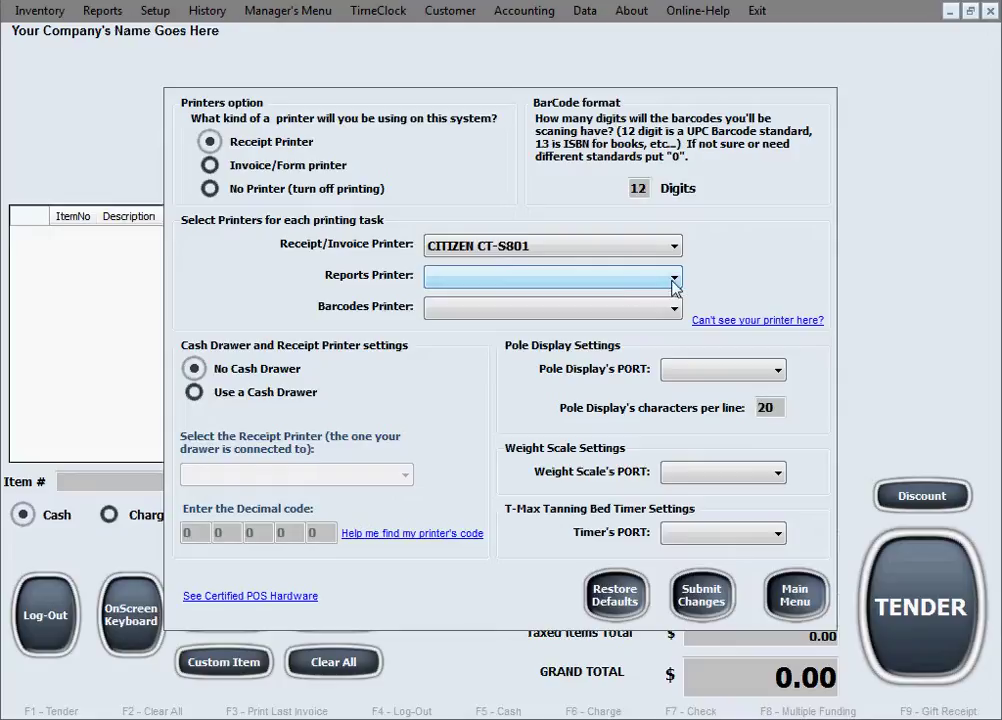
{"action": "left_click", "coordinate": [674, 279]}
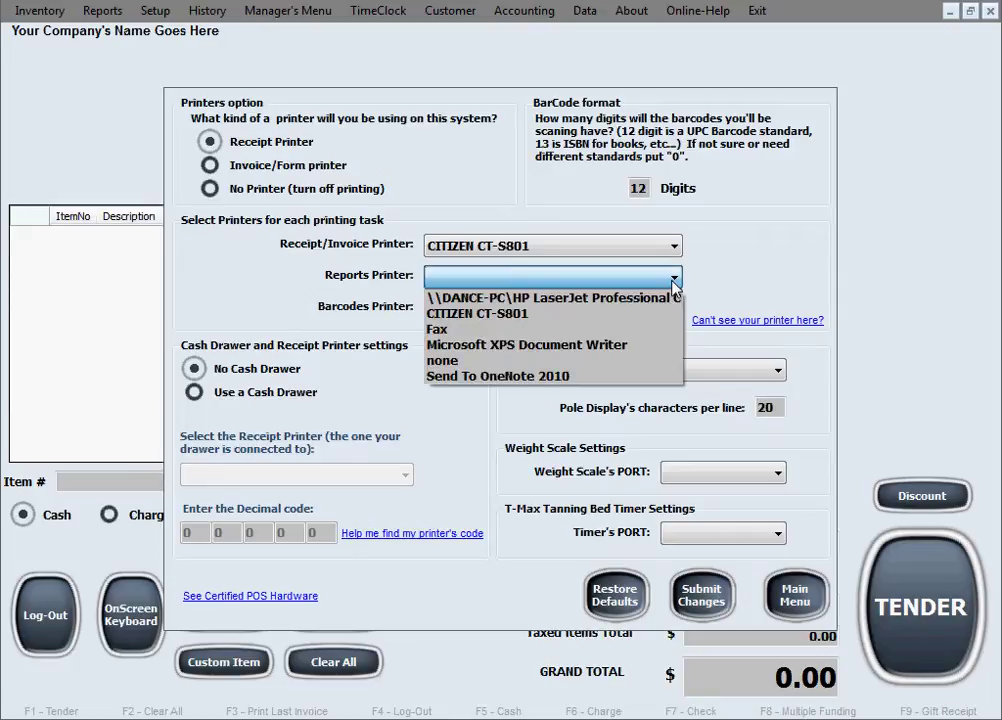
{"action": "left_click", "coordinate": [676, 297]}
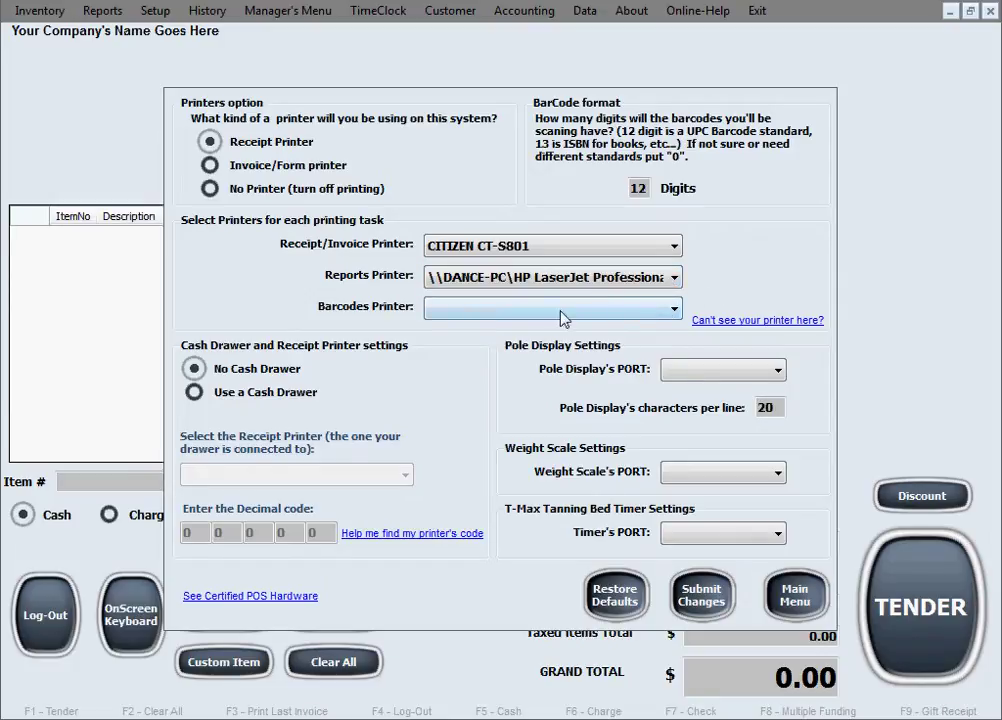
{"action": "left_click", "coordinate": [657, 308]}
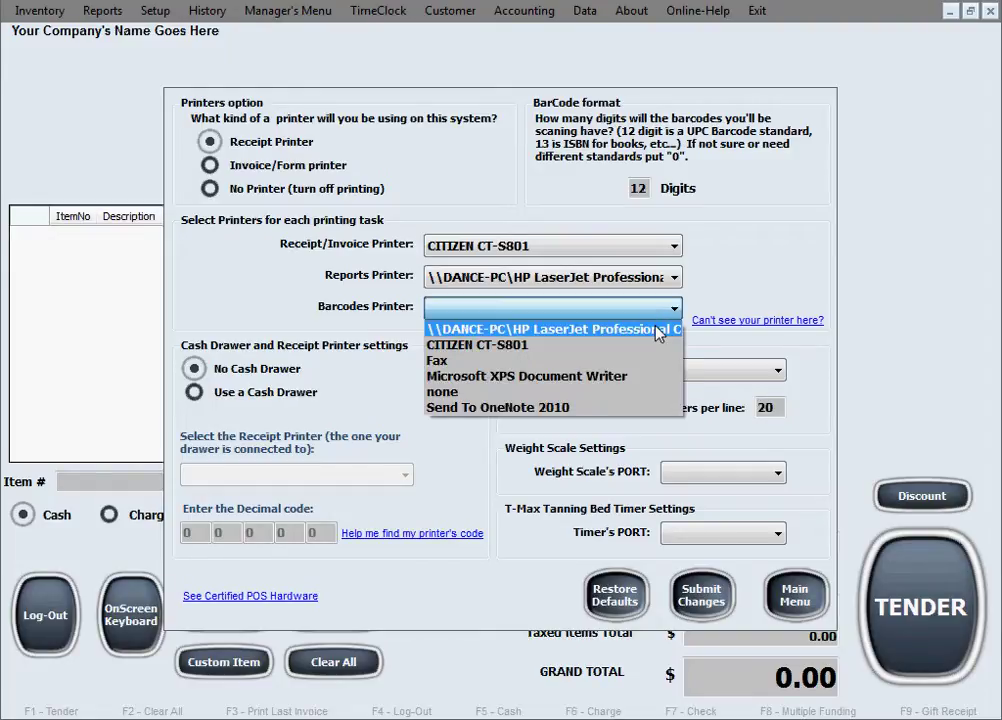
{"action": "left_click", "coordinate": [659, 333]}
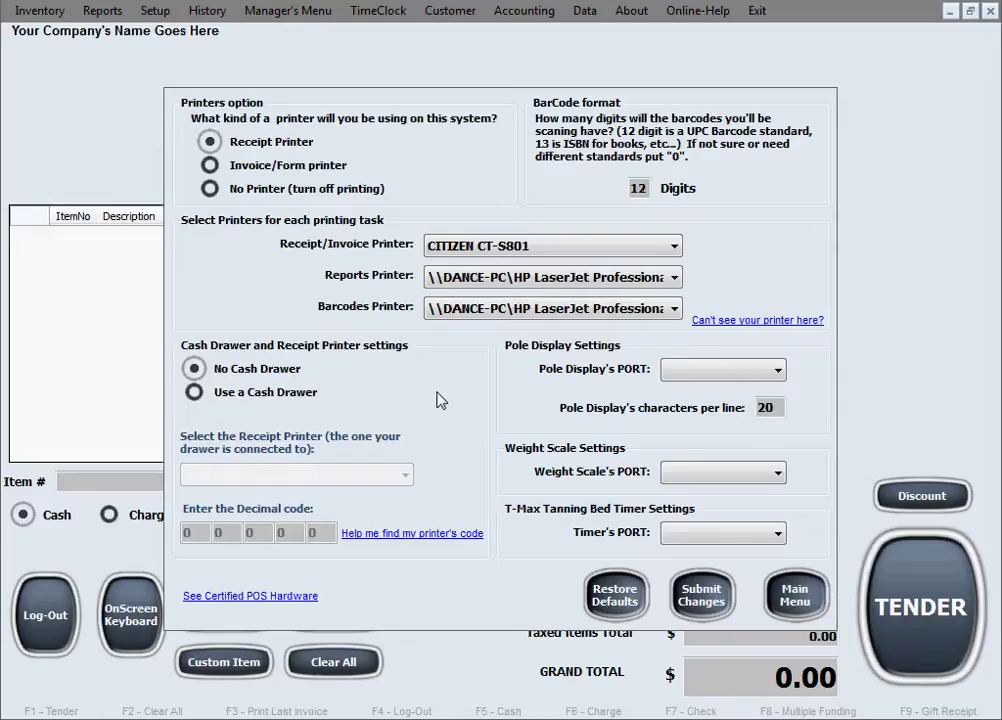
Enable the use of a cash drawer and select CITIZEN CT-S801 as the receipt printer it is connected to.
{"action": "left_click", "coordinate": [195, 393]}
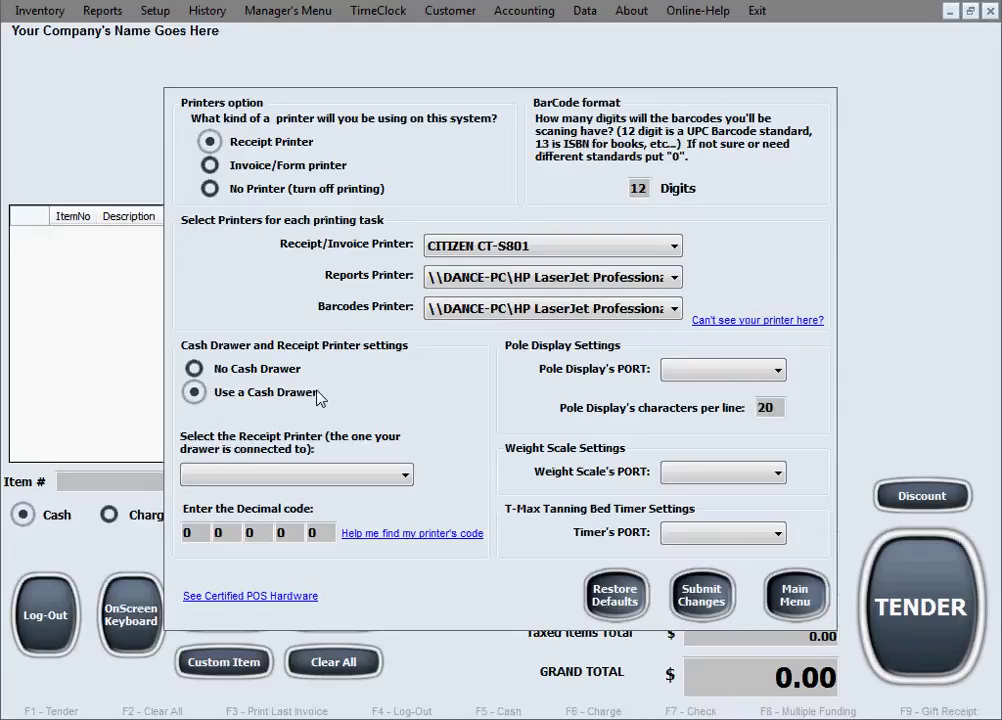
{"action": "left_click", "coordinate": [195, 369]}
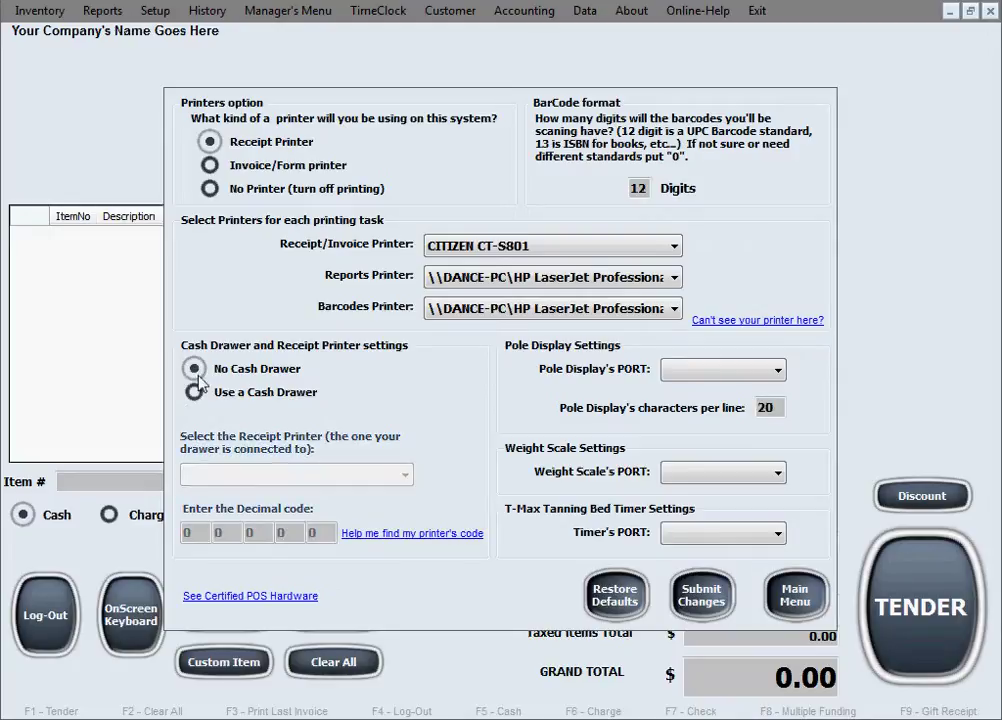
{"action": "left_click", "coordinate": [195, 392]}
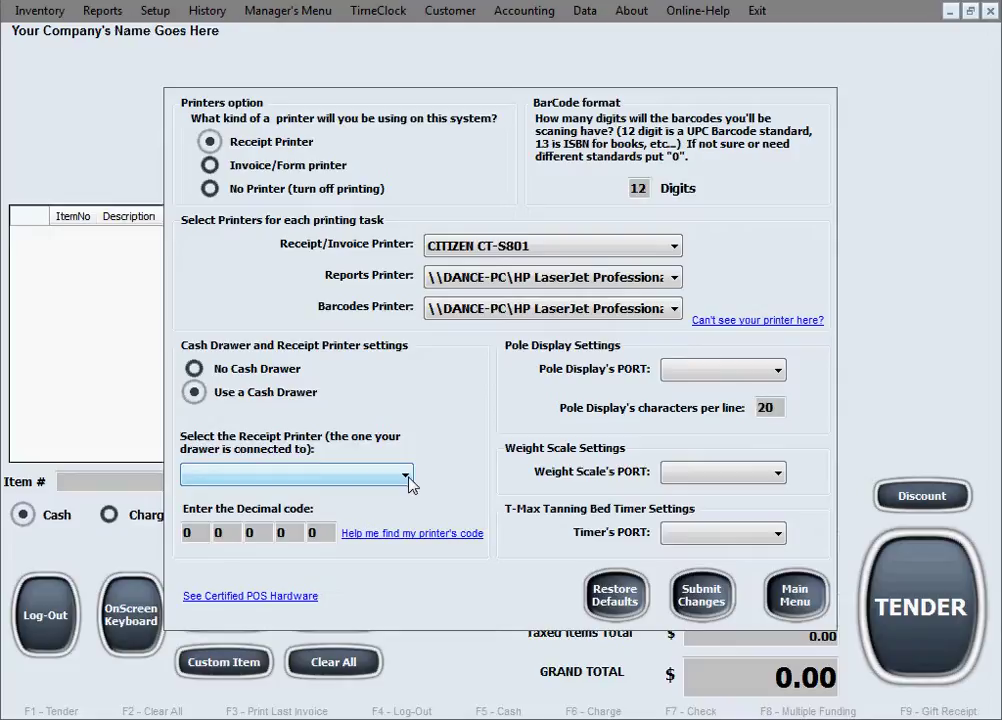
{"action": "left_click", "coordinate": [409, 478]}
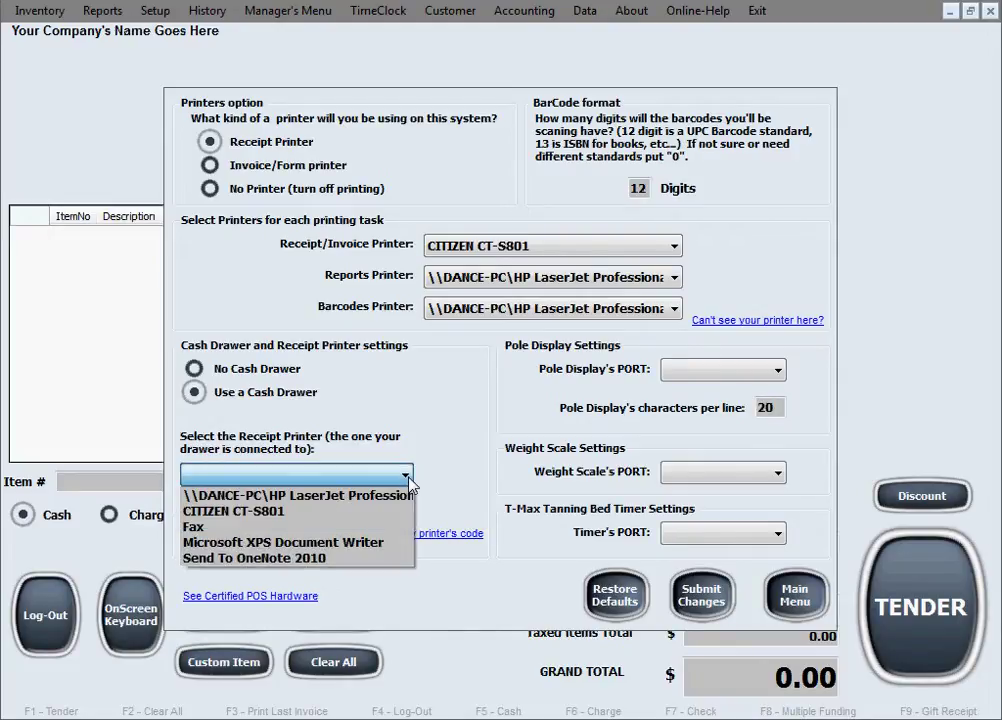
{"action": "left_click", "coordinate": [395, 517]}
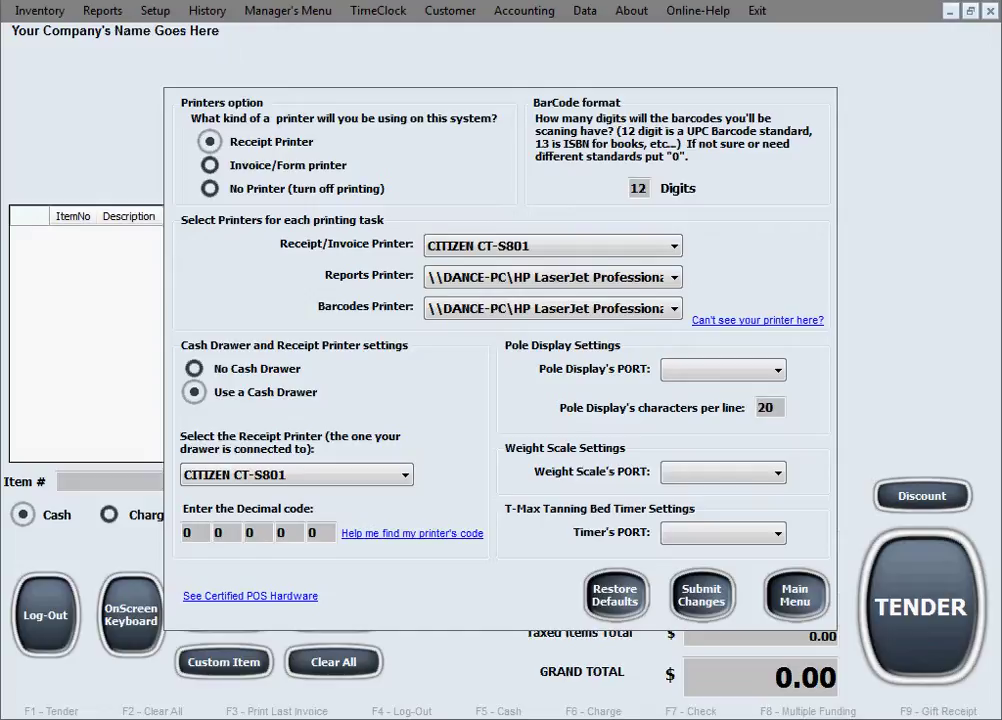
Enter the cash drawer's decimal code as 27, 112, 0, 50, 250.
{"action": "left_click", "coordinate": [186, 533]}
{"action": "left_click", "coordinate": [210, 533]}
{"action": "type", "text": "112"}
{"action": "left_click", "coordinate": [252, 533]}
{"action": "left_click", "coordinate": [285, 533]}
{"action": "type", "text": "50"}
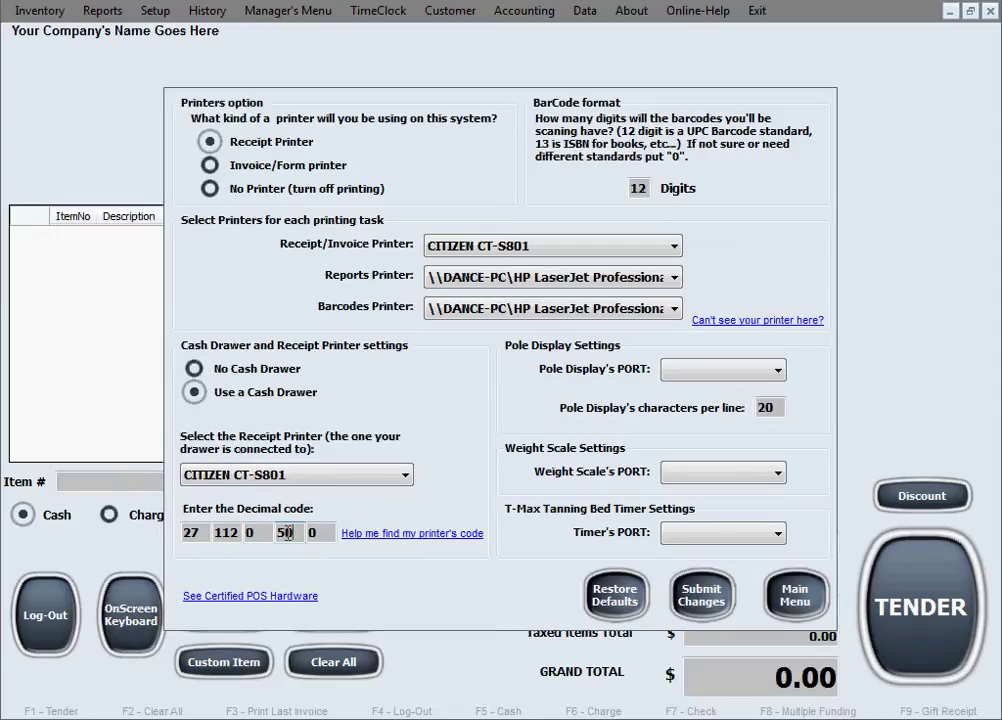
{"action": "left_click", "coordinate": [303, 533]}
{"action": "type", "text": "250"}
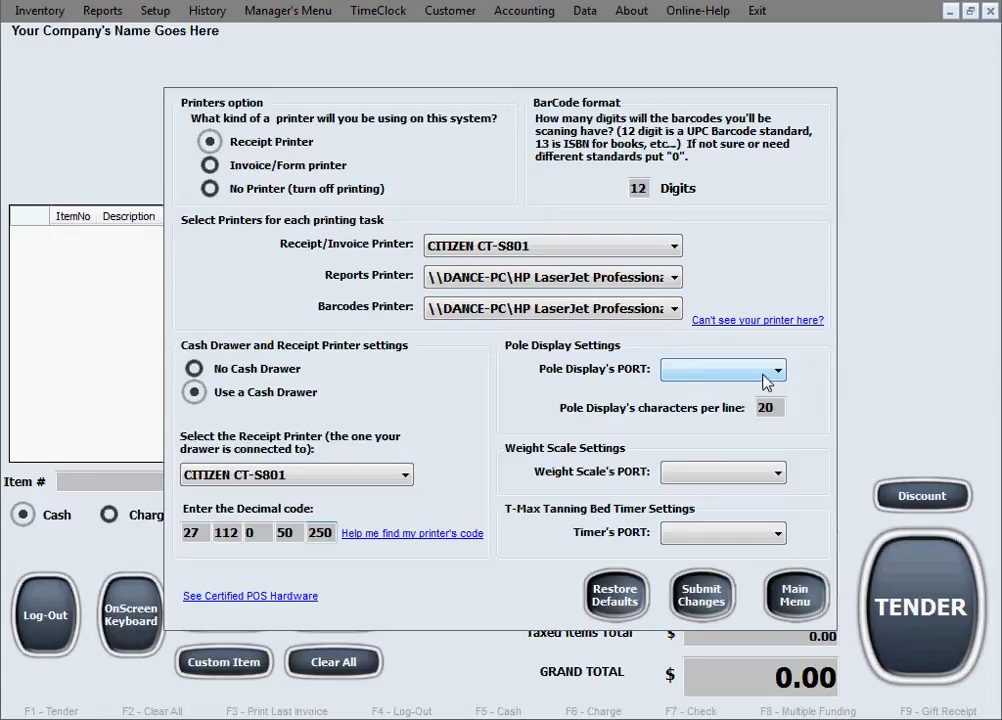
Check the ports offered for the pole display and set its characters per line to 20.
{"action": "left_click", "coordinate": [765, 372]}
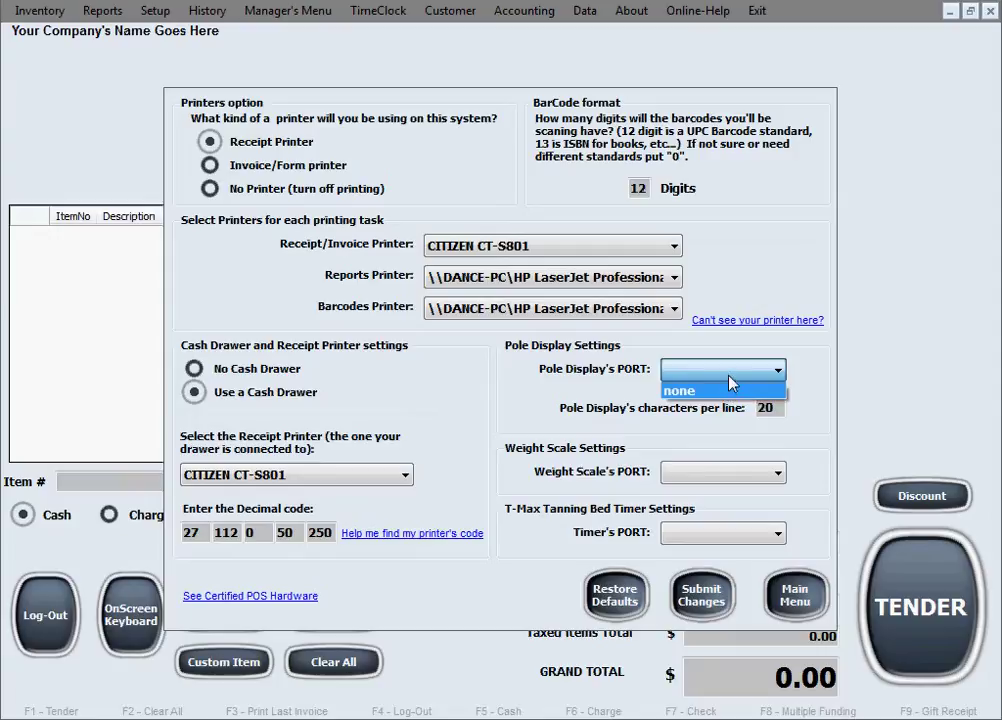
{"action": "left_click", "coordinate": [730, 386]}
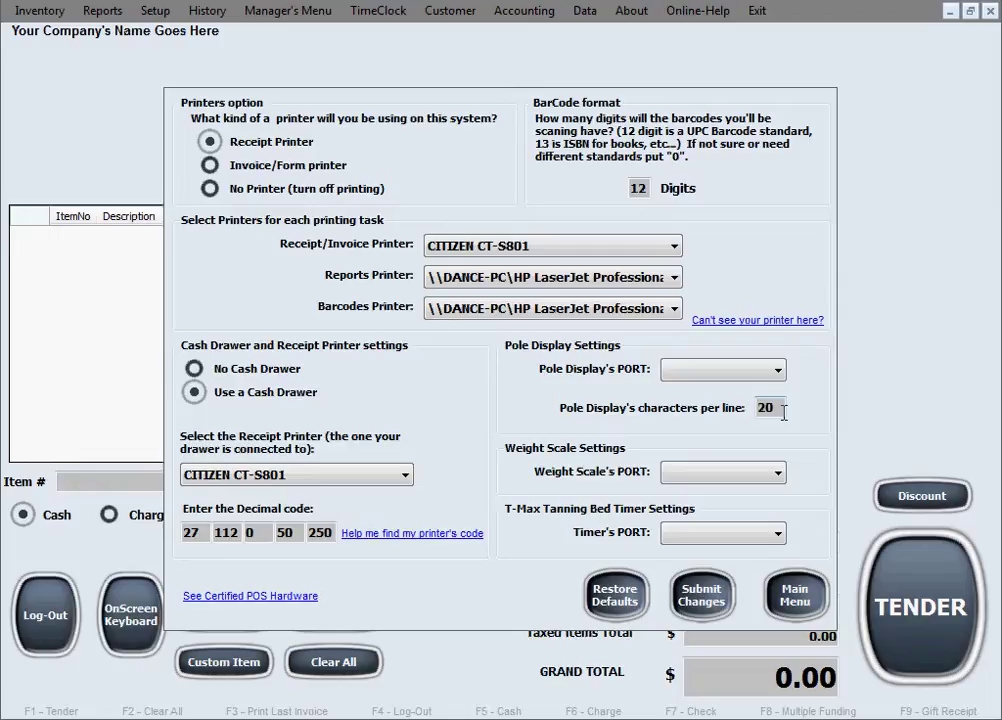
{"action": "double_click", "coordinate": [760, 410]}
{"action": "type", "text": "20"}
Check the ports offered for the weight scale and the T-Max tanning bed timer, and submit the hardware changes.
{"action": "left_click", "coordinate": [781, 478]}
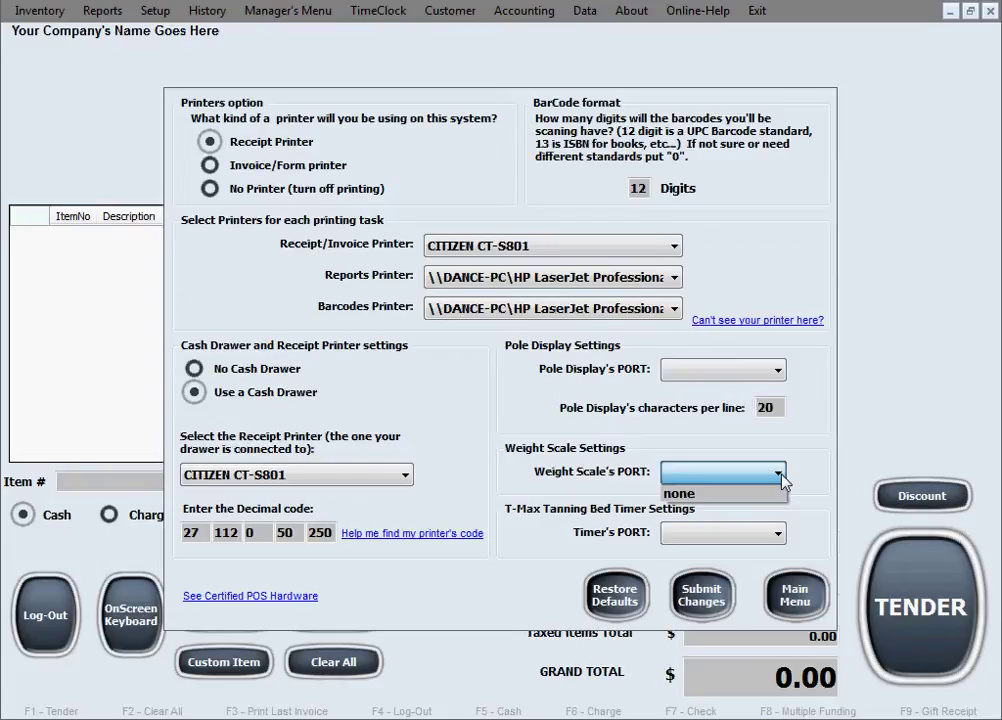
{"action": "left_click", "coordinate": [779, 475]}
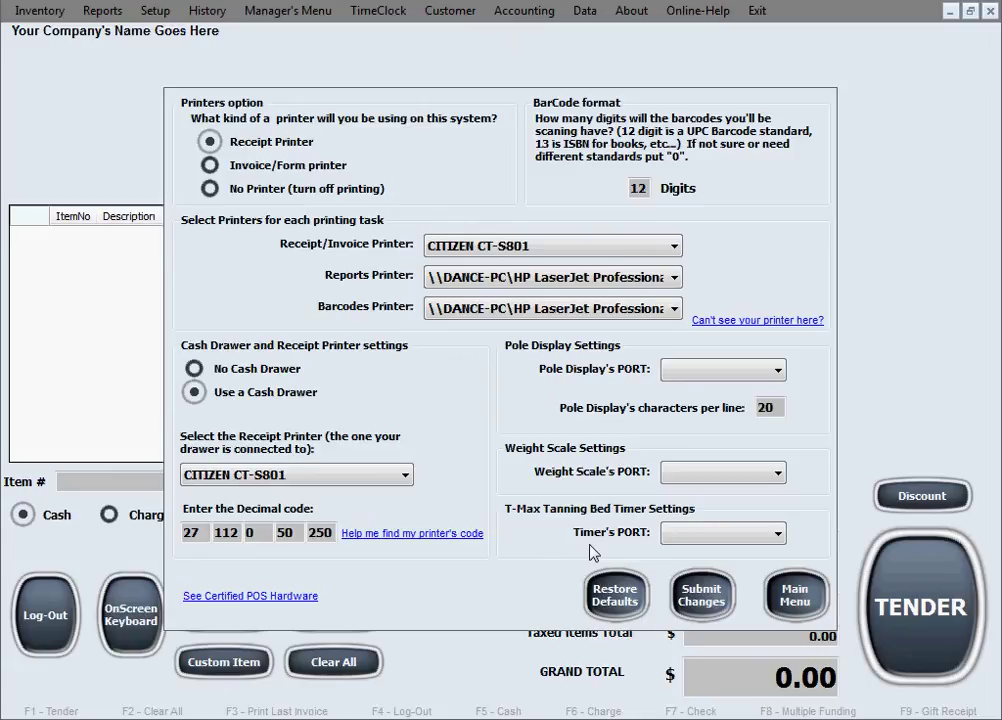
{"action": "left_click", "coordinate": [778, 534]}
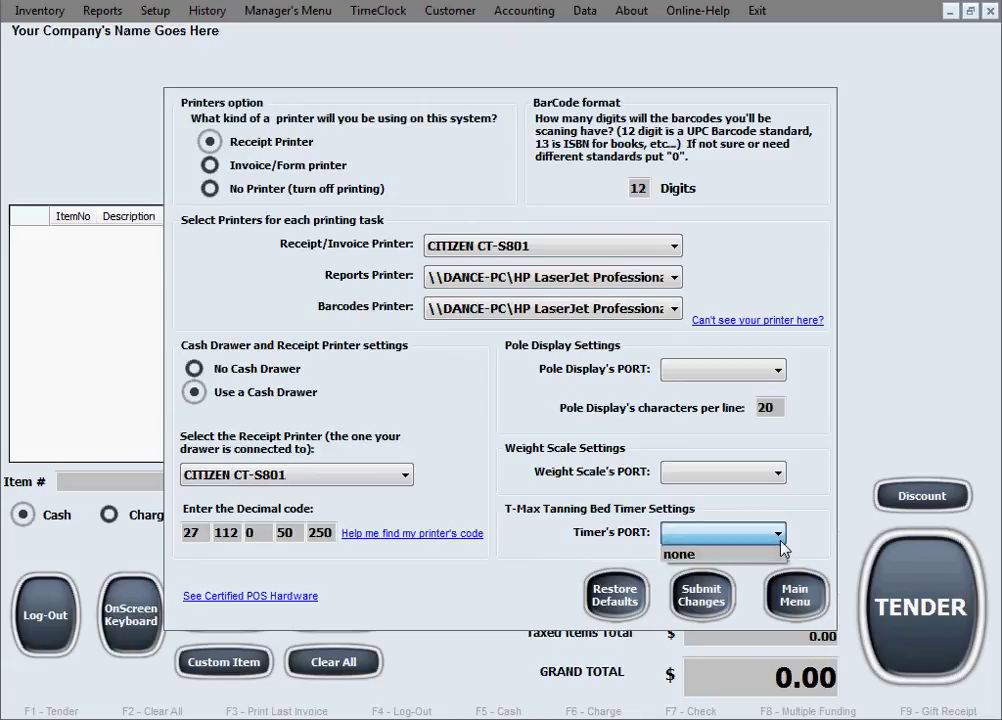
{"action": "left_click", "coordinate": [780, 541]}
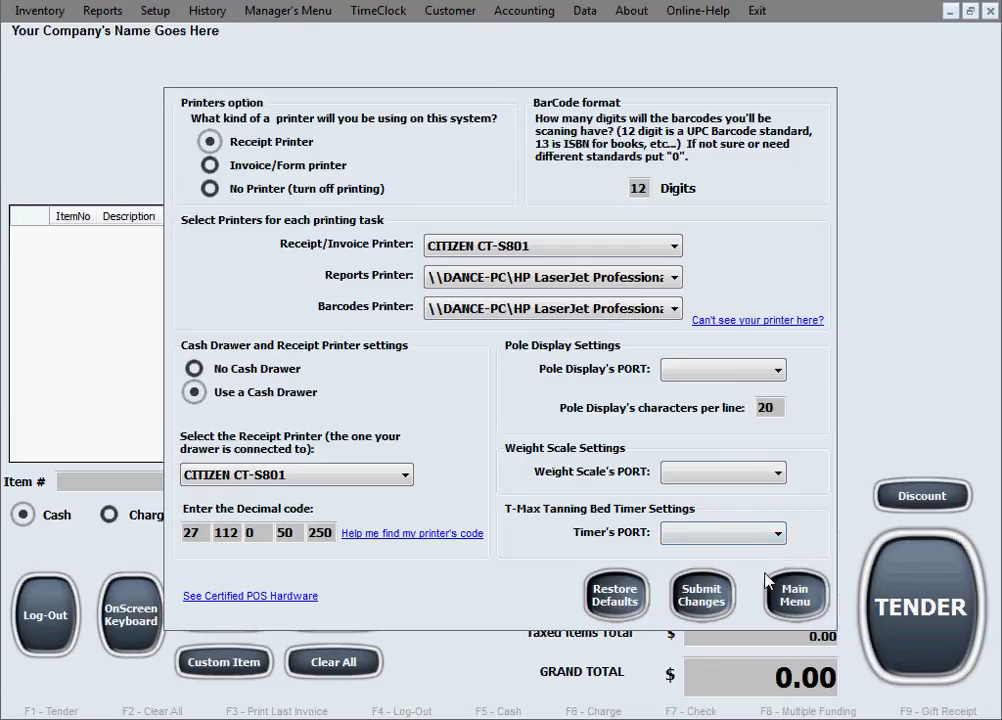
{"action": "left_click", "coordinate": [709, 605]}
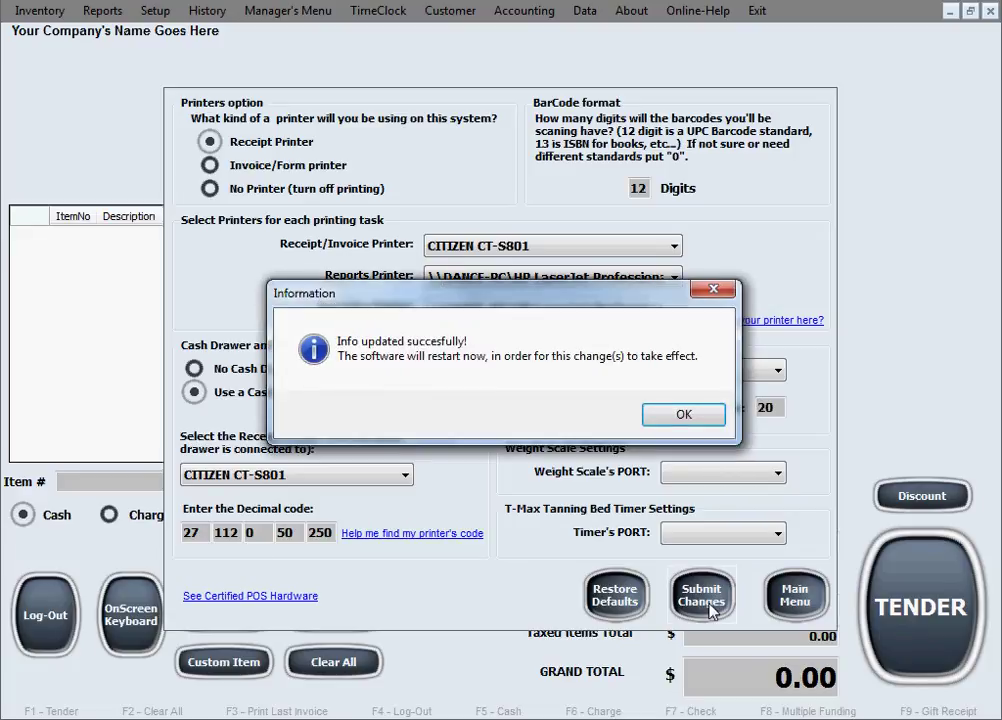